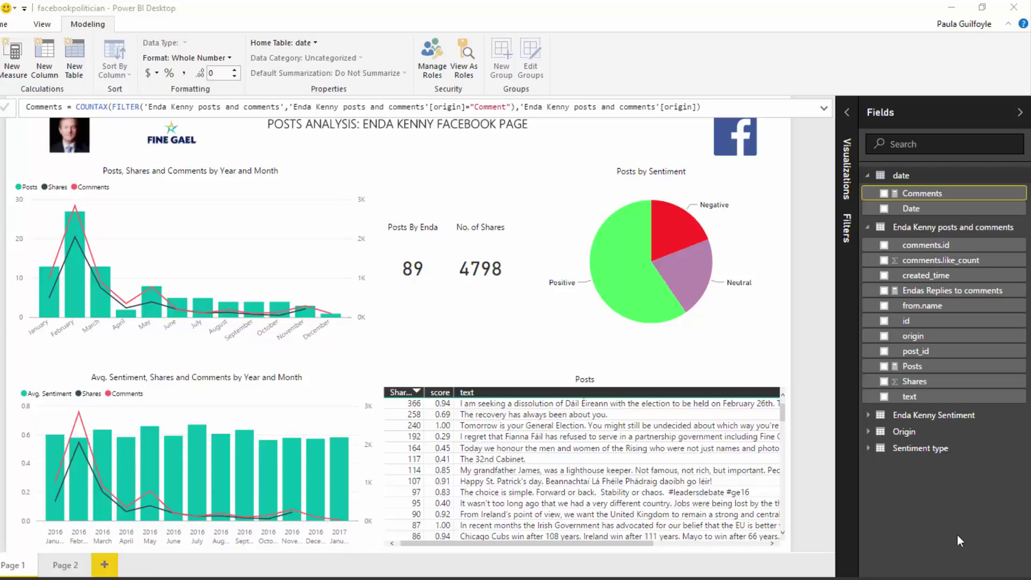
Deselect the Comments measure and collapse the date and Enda Kenny posts and comments tables
click(845, 284)
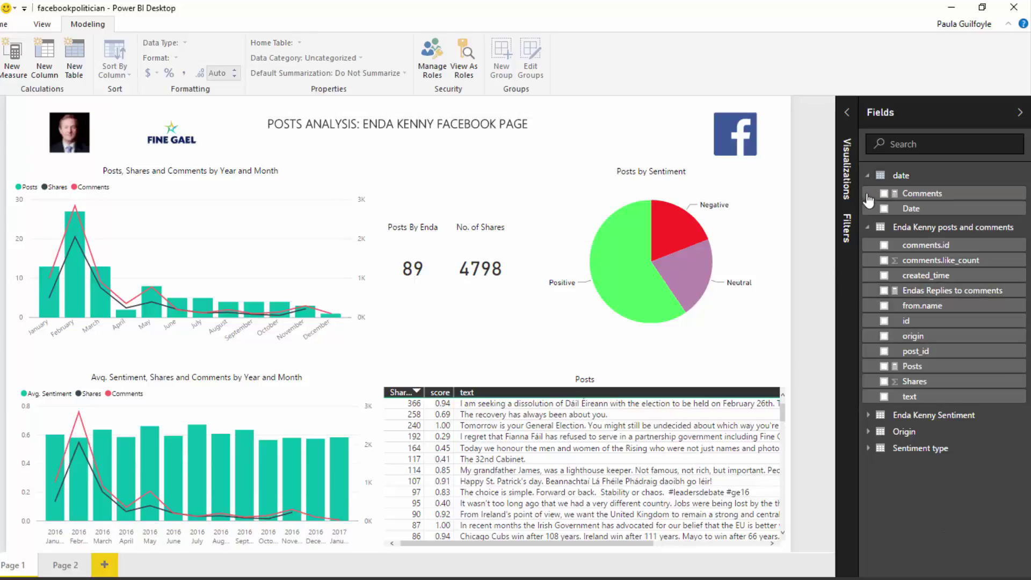
click(868, 178)
click(868, 191)
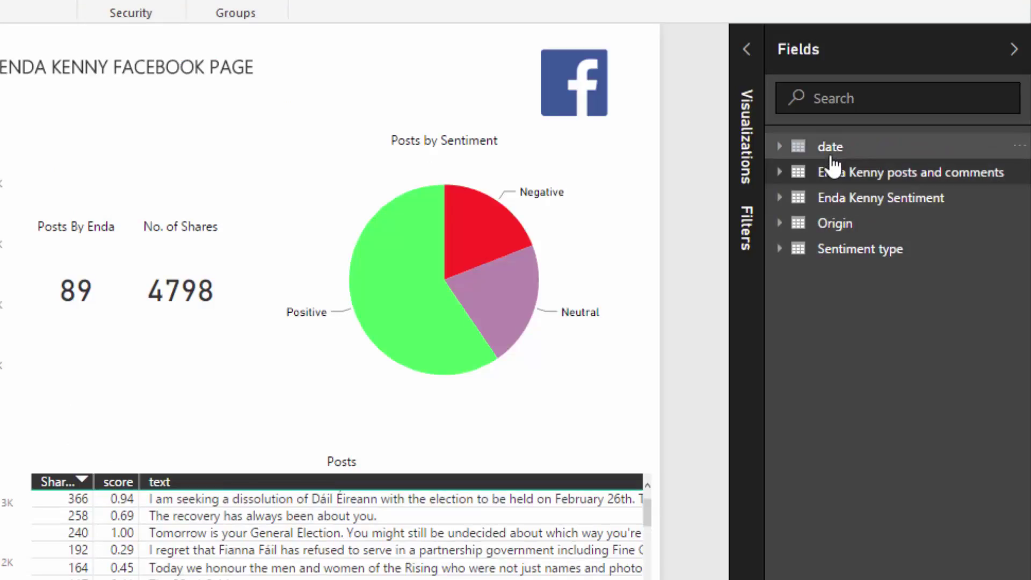
click(780, 147)
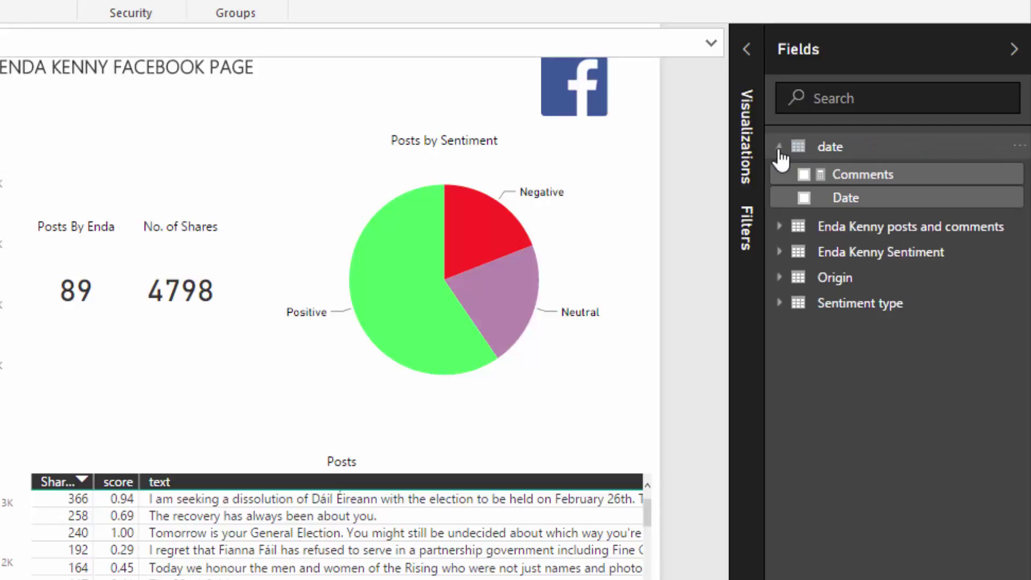
click(779, 226)
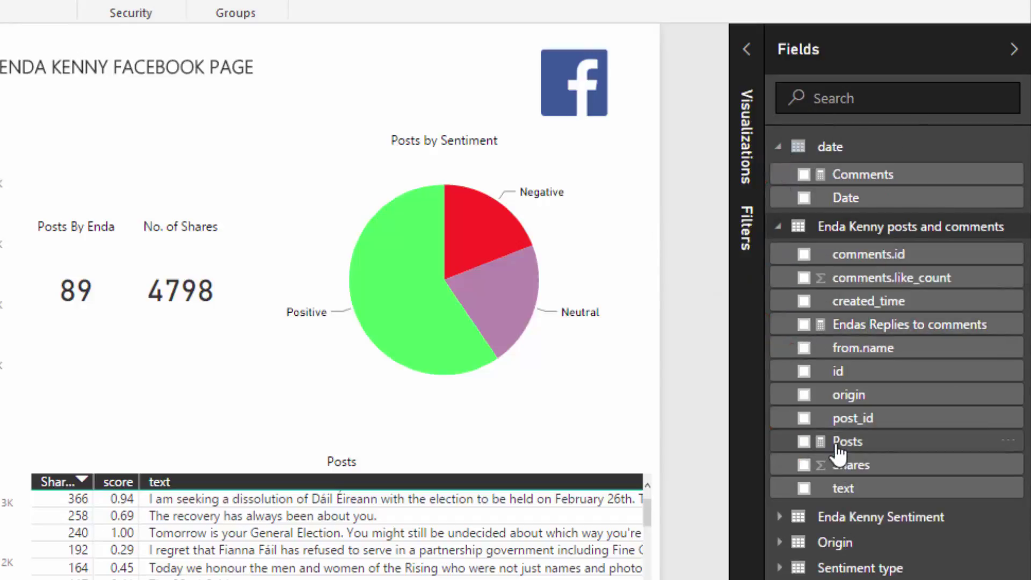
click(778, 518)
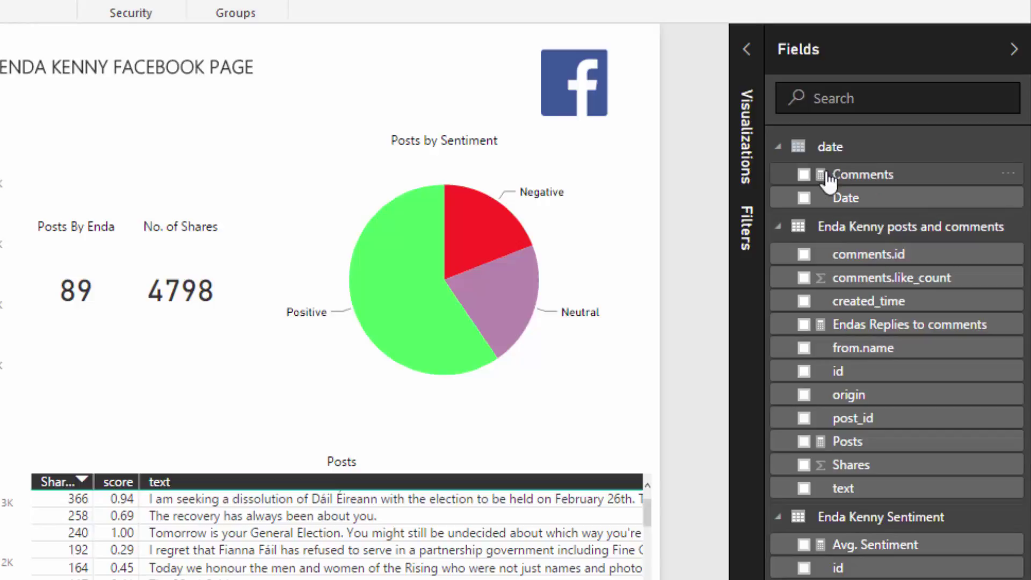
click(883, 188)
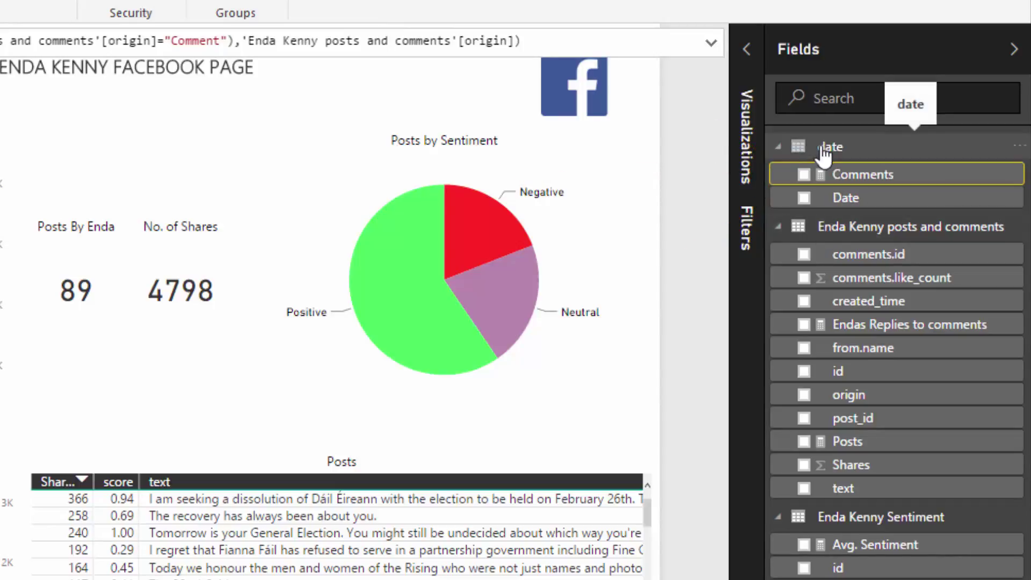
click(779, 149)
click(779, 174)
click(779, 198)
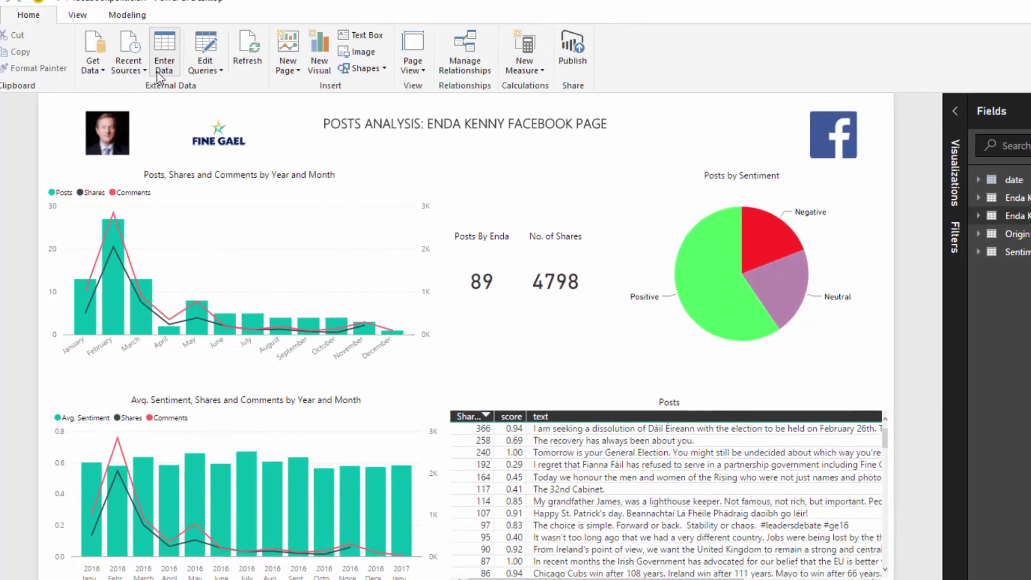
Use Enter Data to create a table named 'My Measures' and load it into the model
click(157, 72)
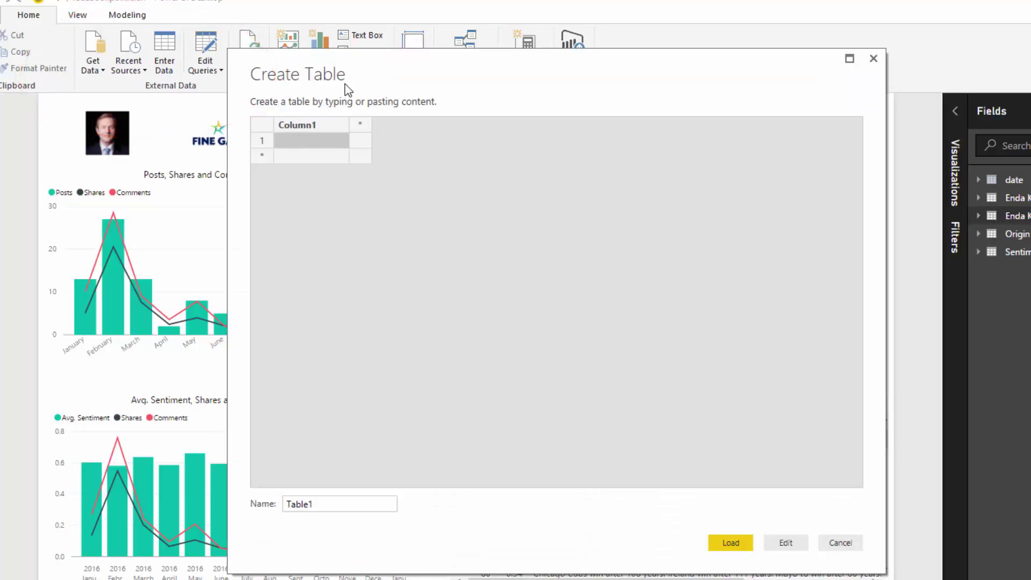
double_click(323, 503)
text(my Mea)
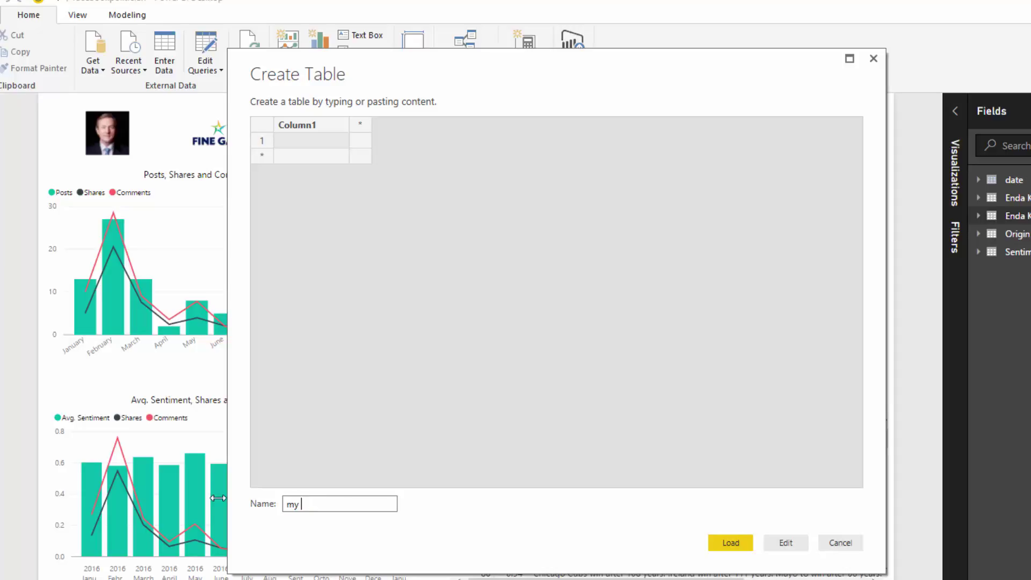
key(BackSpace)
key(BackSpace)
key(Home)
key(Delete)
text(M)
key(End)
text(easures)
click(730, 542)
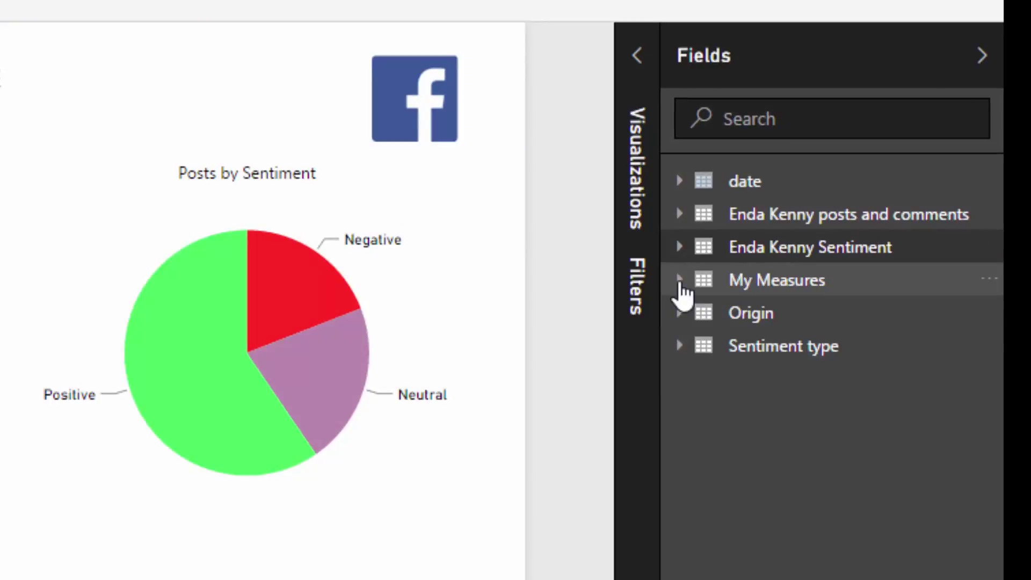
Check My Measures holds Column1, then select the Comments measure in the date table
click(680, 281)
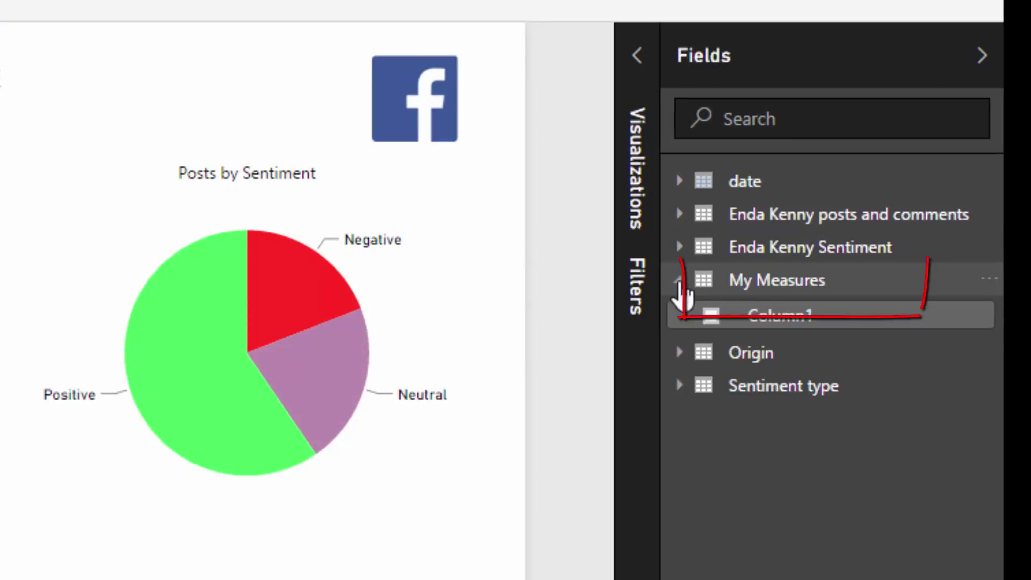
click(679, 281)
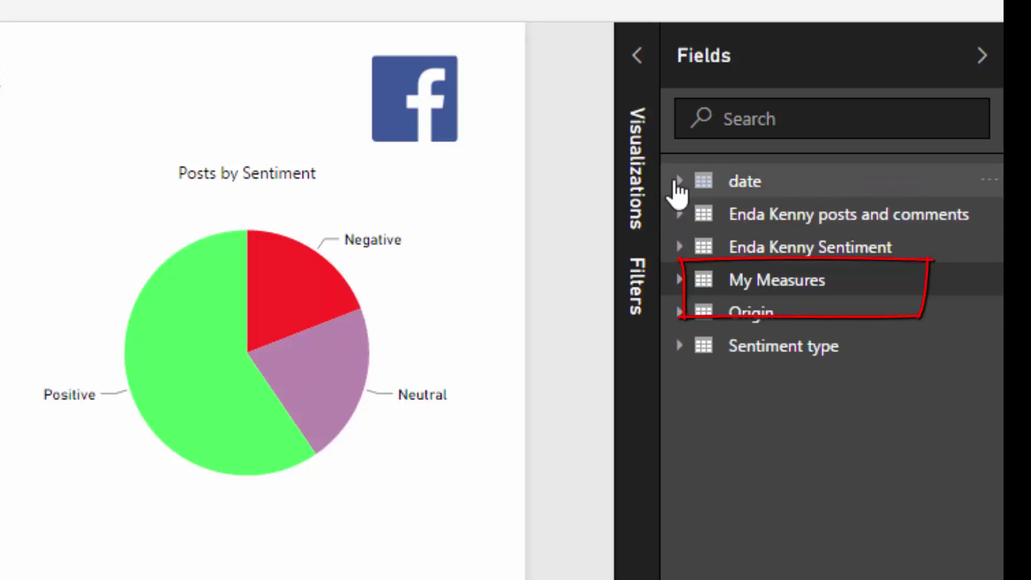
click(678, 181)
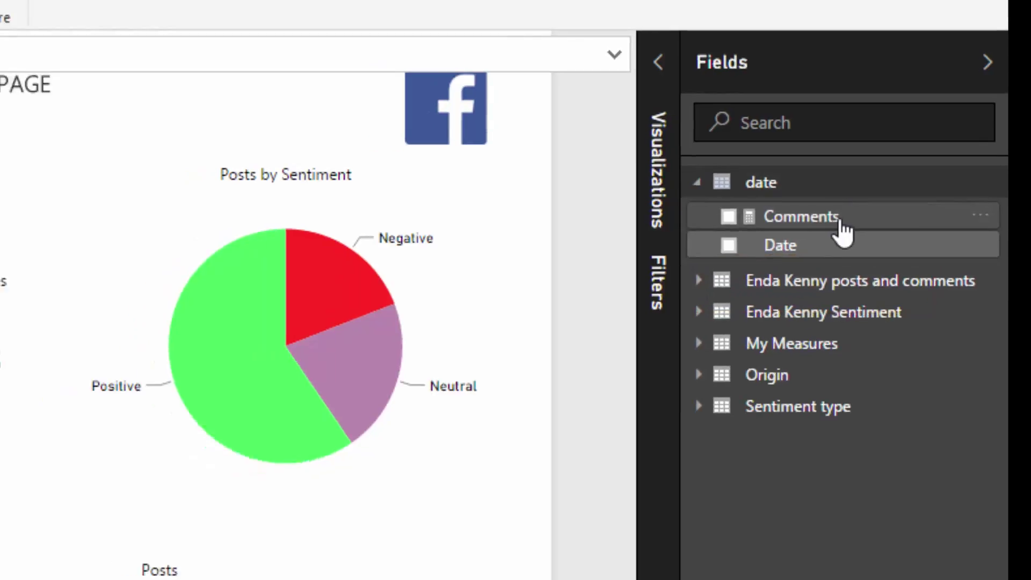
click(831, 218)
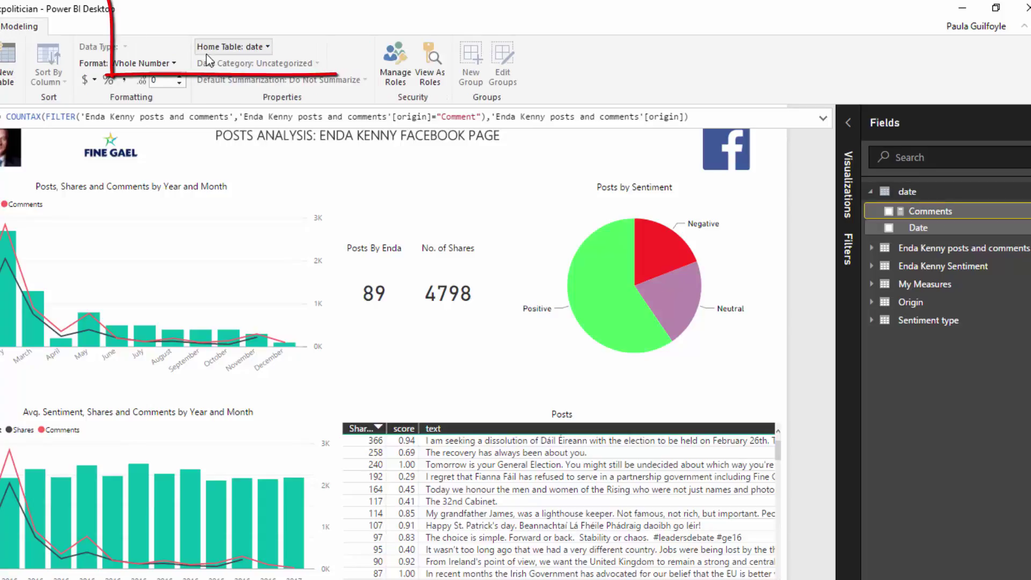
Set My Measures as home table for the Comments and Endas Replies to comments measures
click(263, 49)
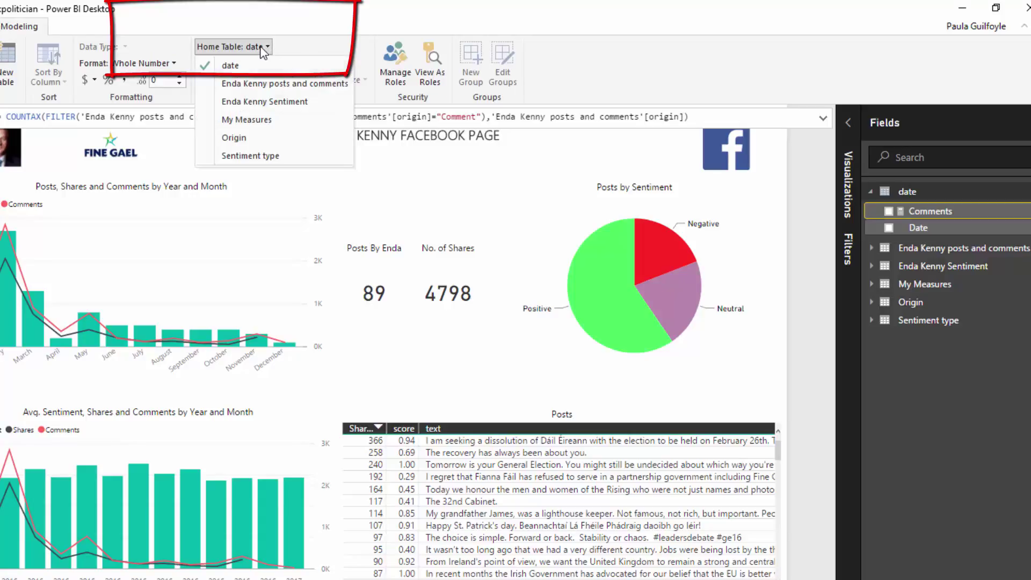
click(244, 123)
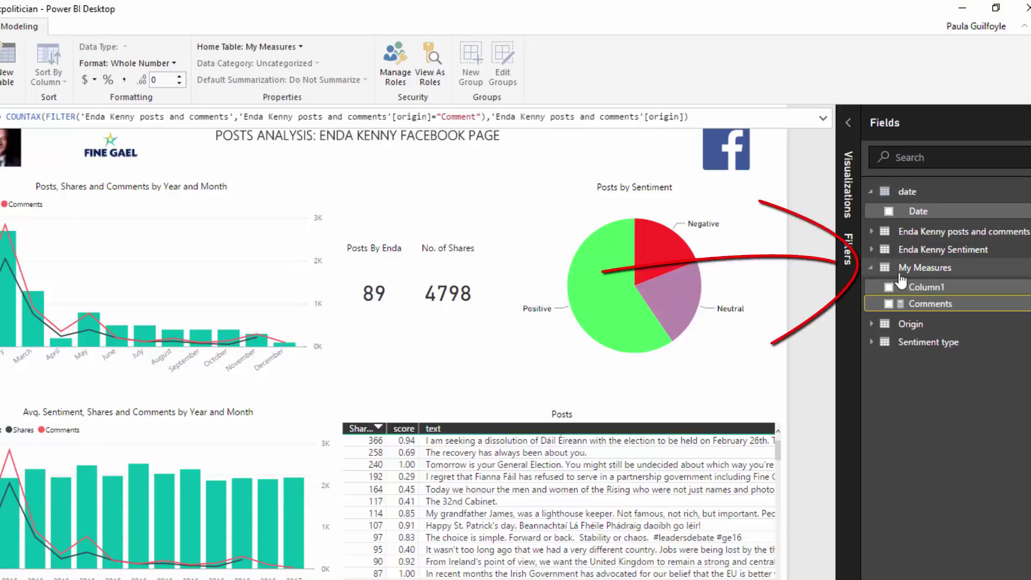
click(871, 267)
click(872, 232)
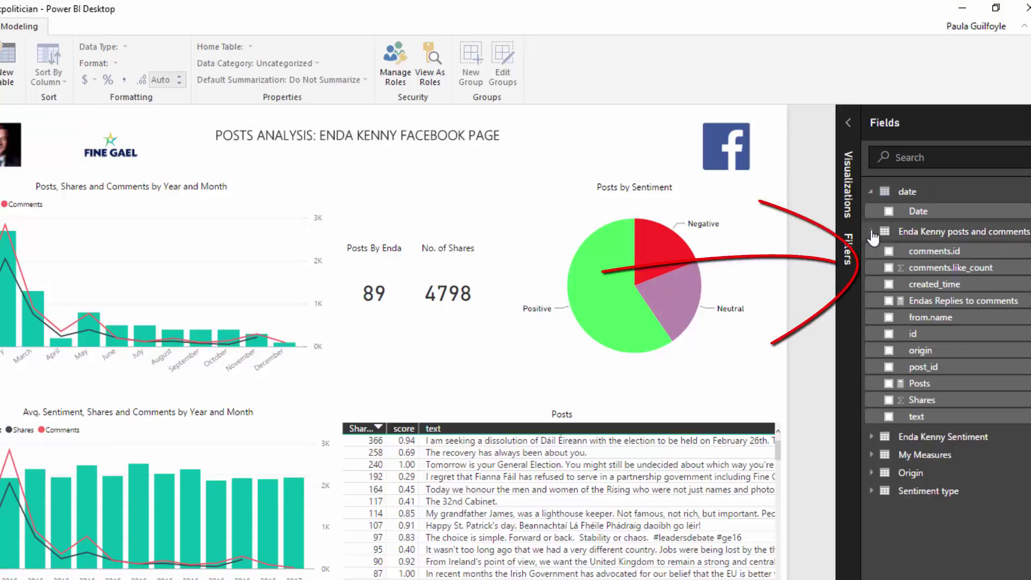
click(962, 302)
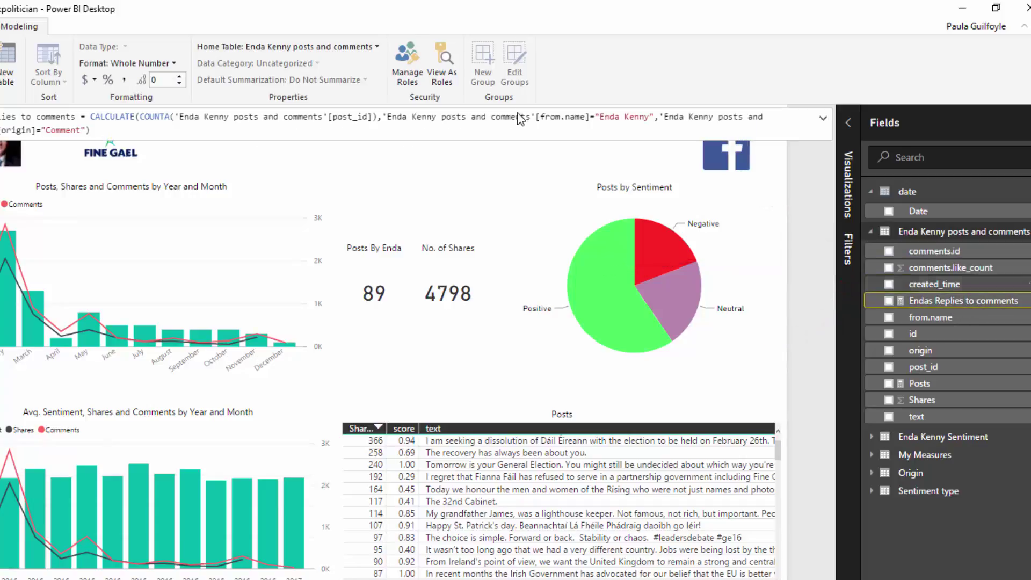
click(377, 48)
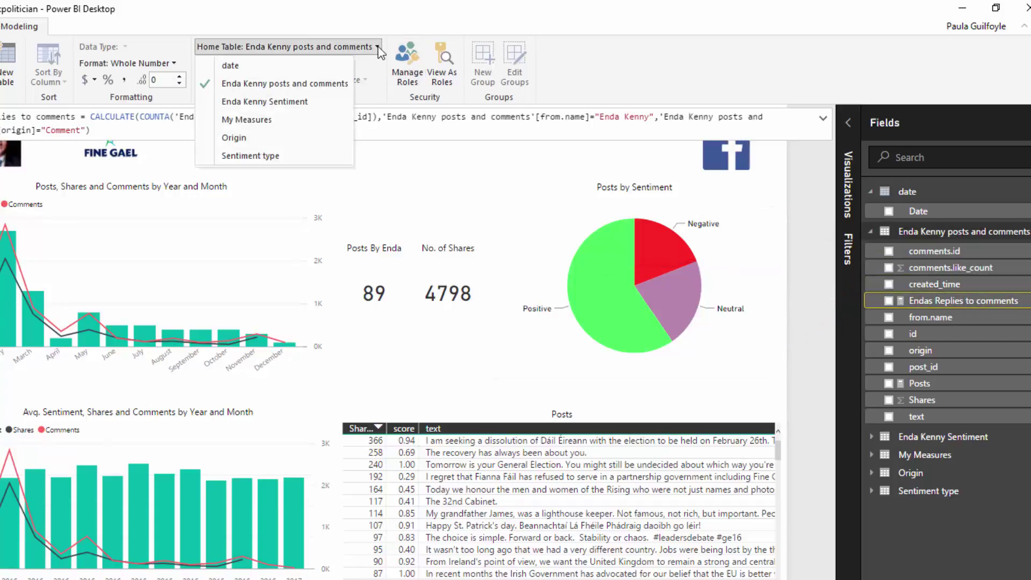
click(247, 119)
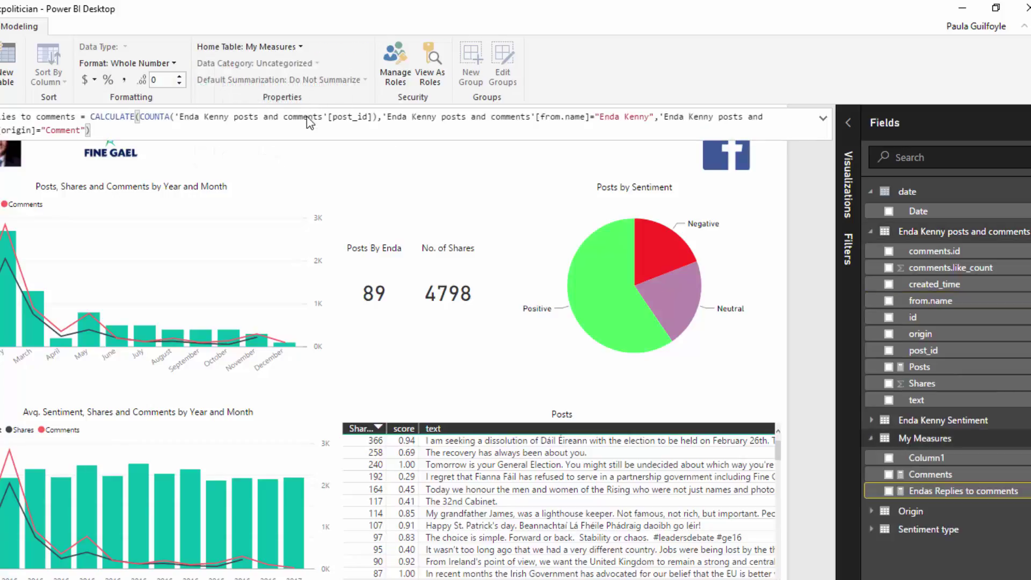
Set My Measures as the home table of the Posts measure
click(945, 369)
click(945, 369)
click(359, 48)
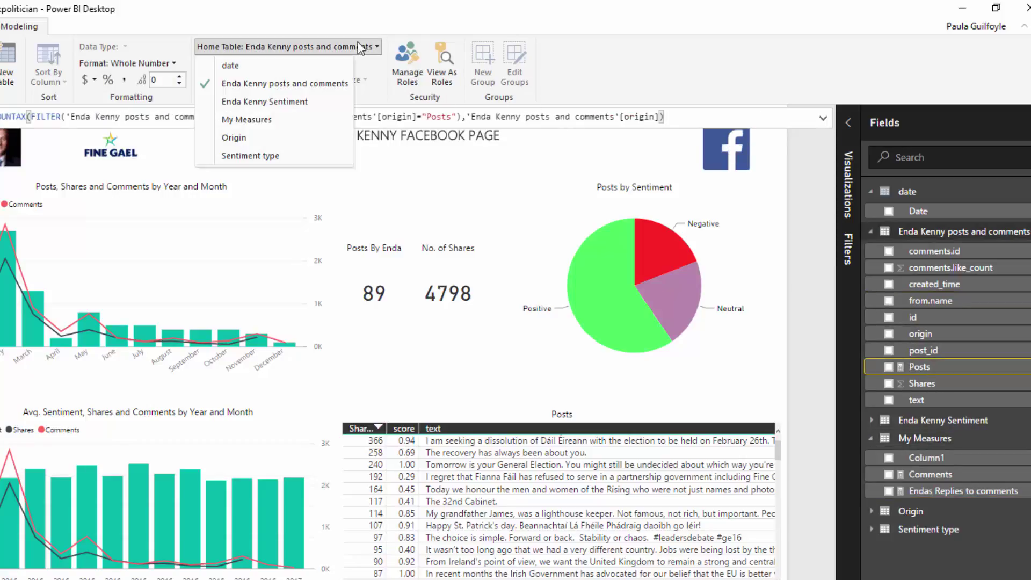
click(247, 119)
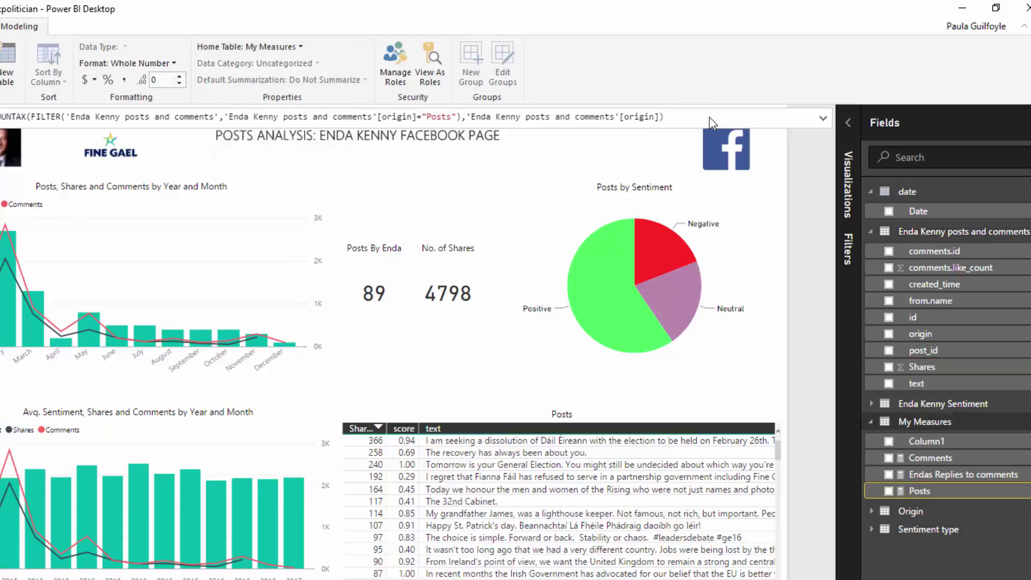
click(871, 231)
click(872, 250)
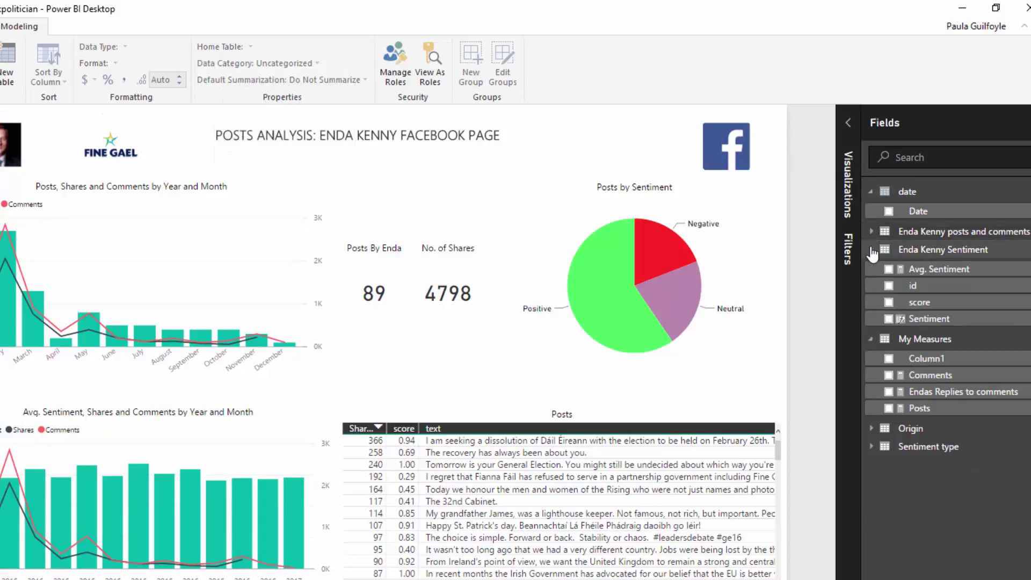
Change the Avg. Sentiment measure's home table to My Measures, removing an accidentally added chart
click(888, 269)
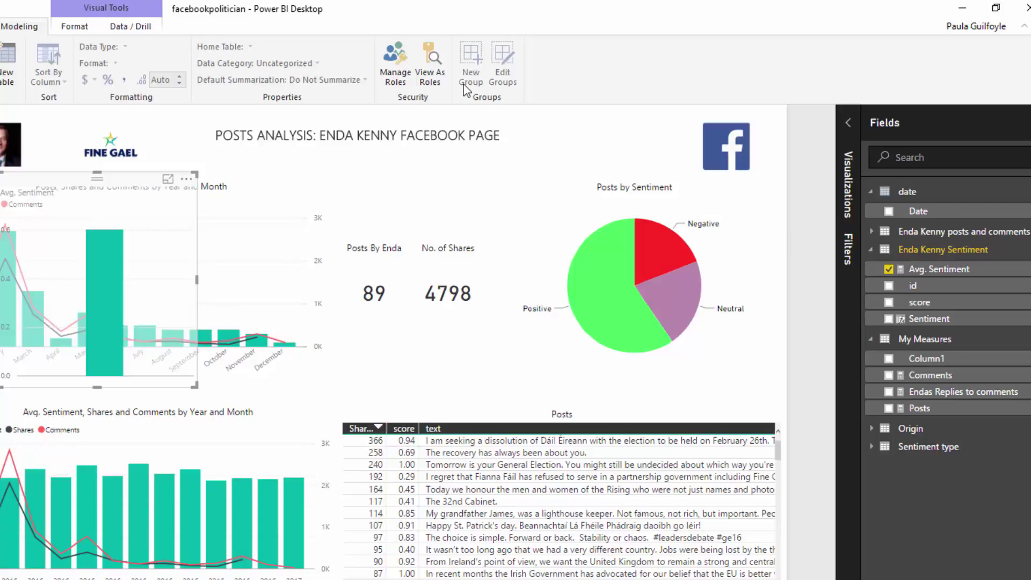
click(889, 270)
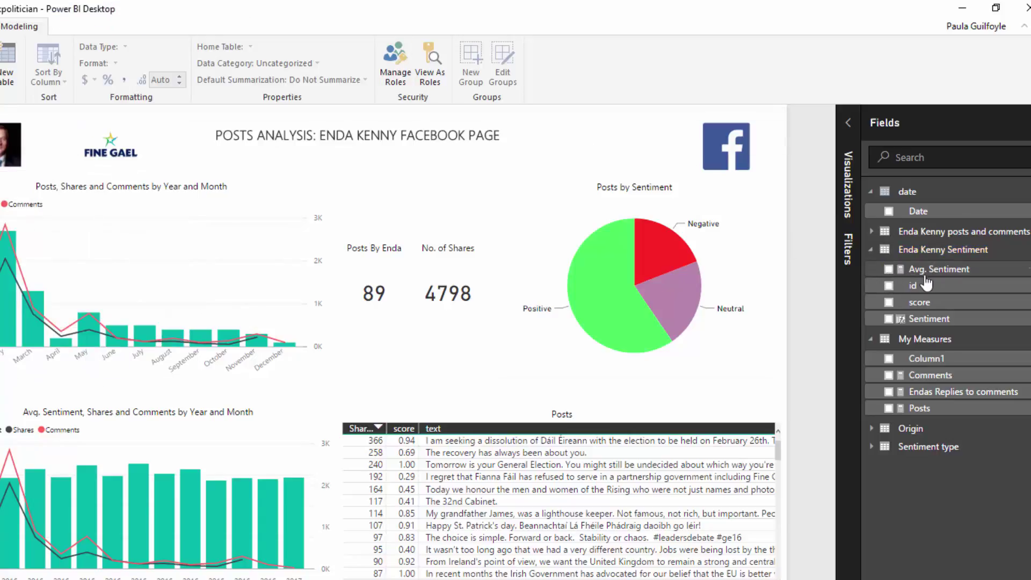
click(951, 272)
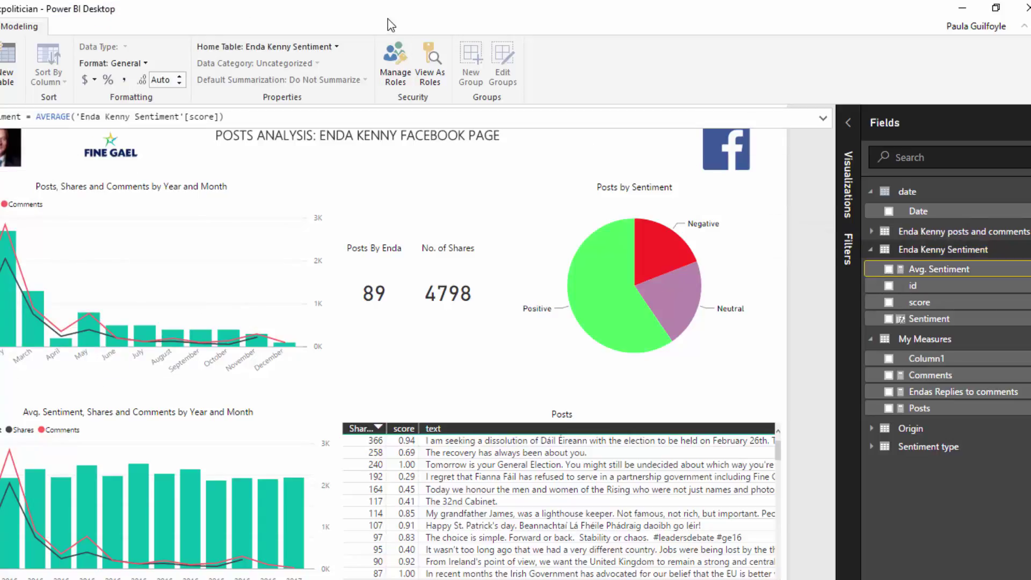
click(336, 47)
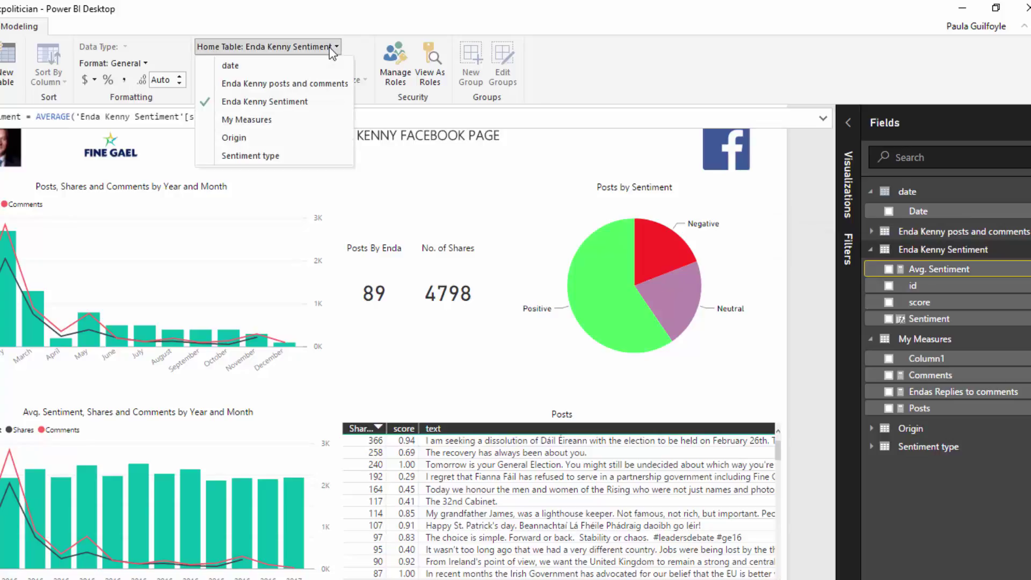
click(253, 123)
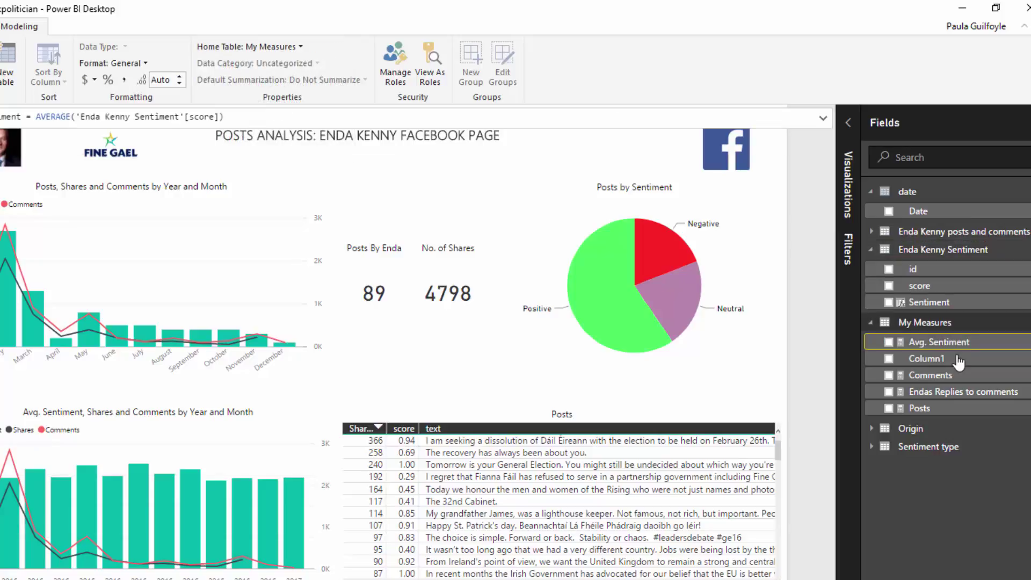
Hide Column1 in My Measures, then collapse the My Measures and date tables
right_click(996, 363)
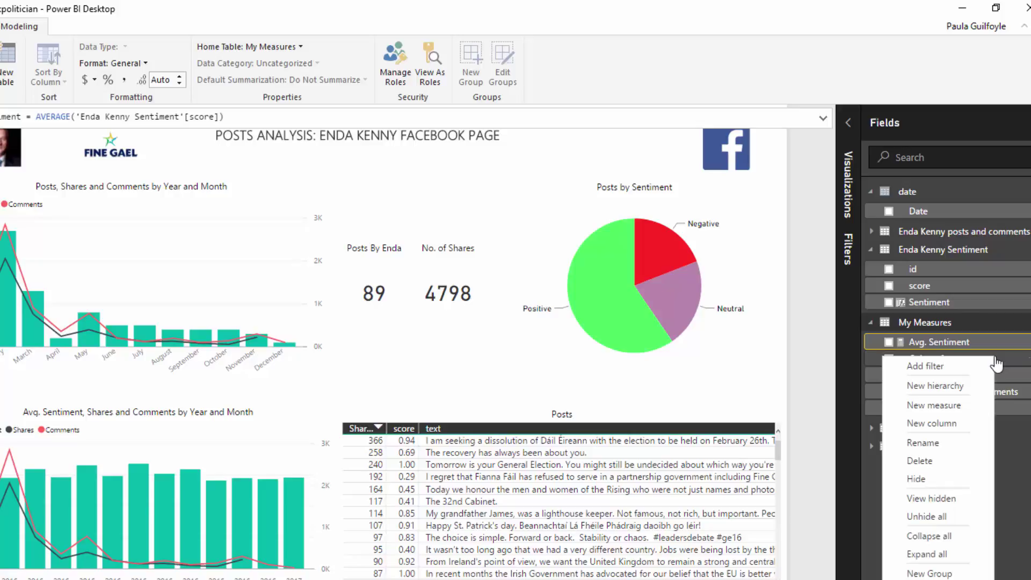
right_click(1028, 364)
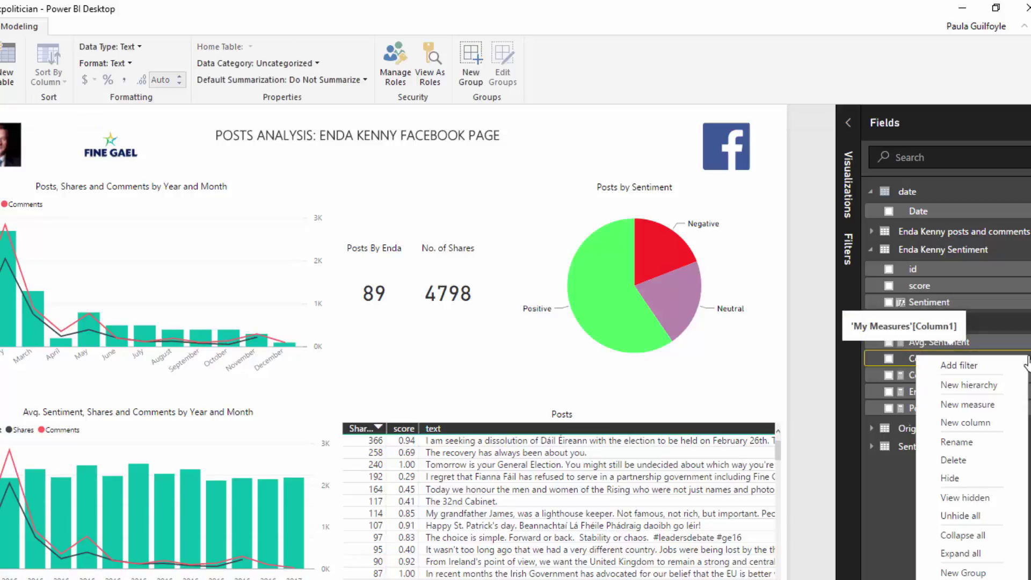
click(957, 477)
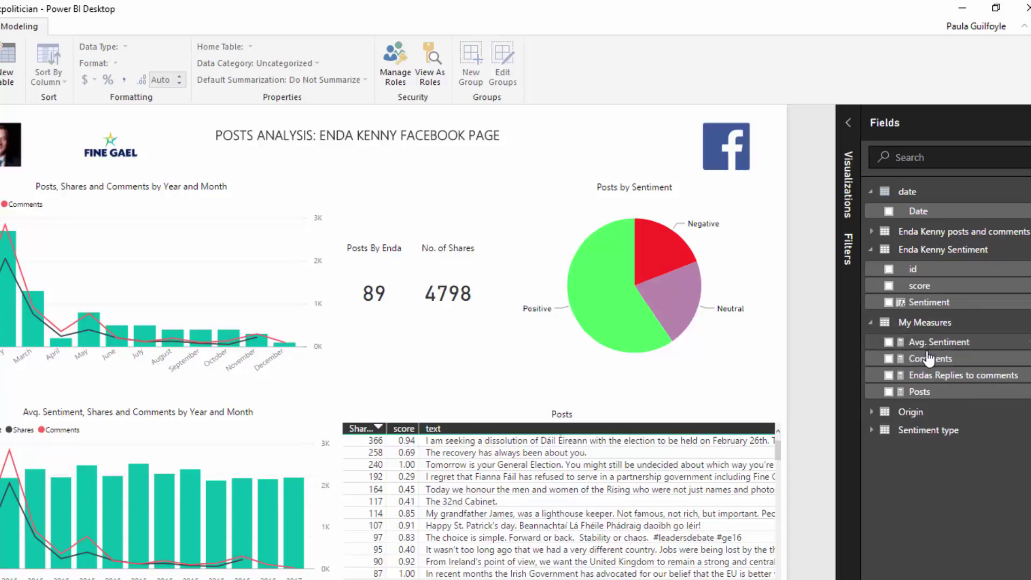
click(870, 323)
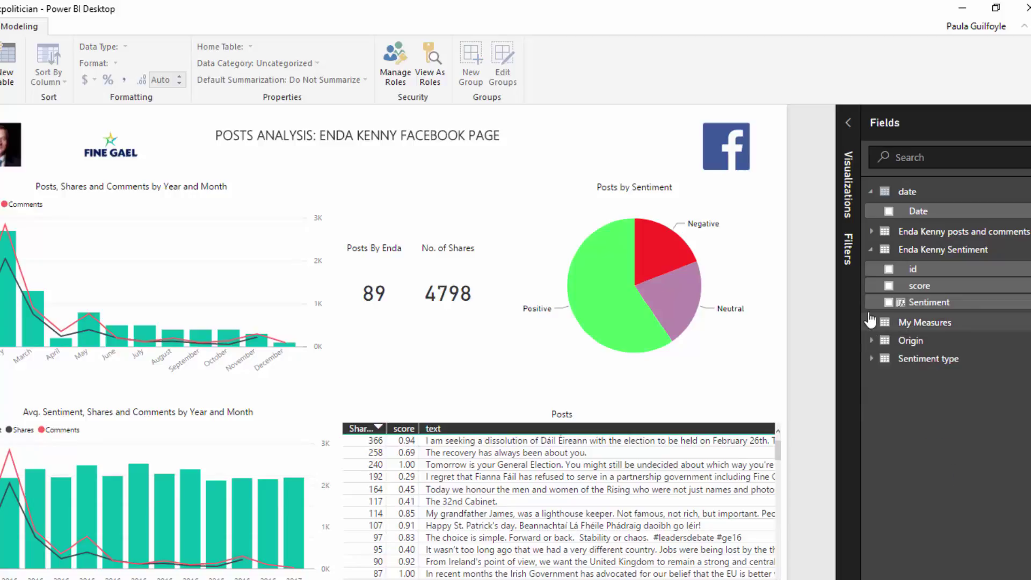
click(870, 192)
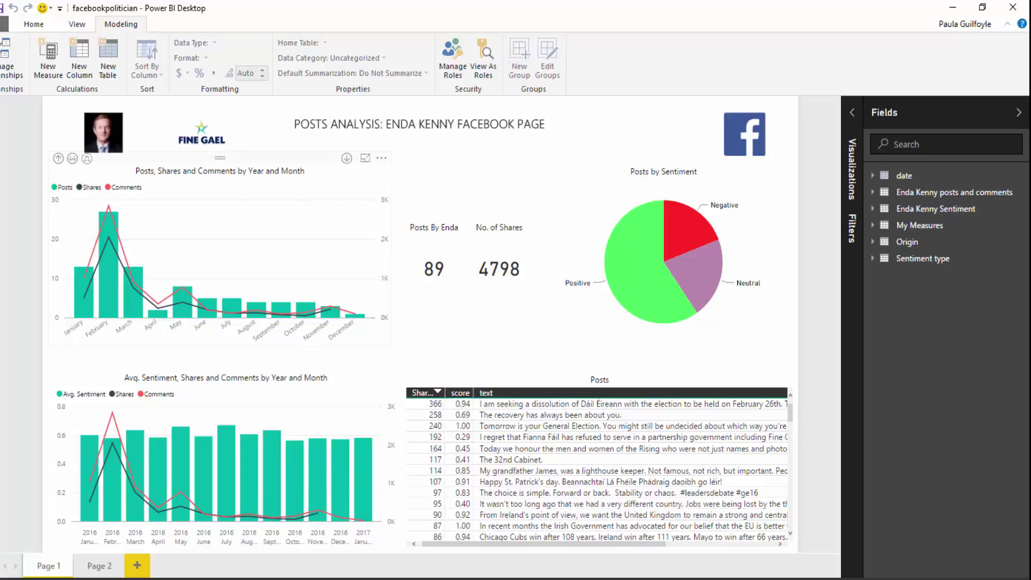
In the relationships diagram, drag My Measures to the top and widen it to show full names
click(2, 158)
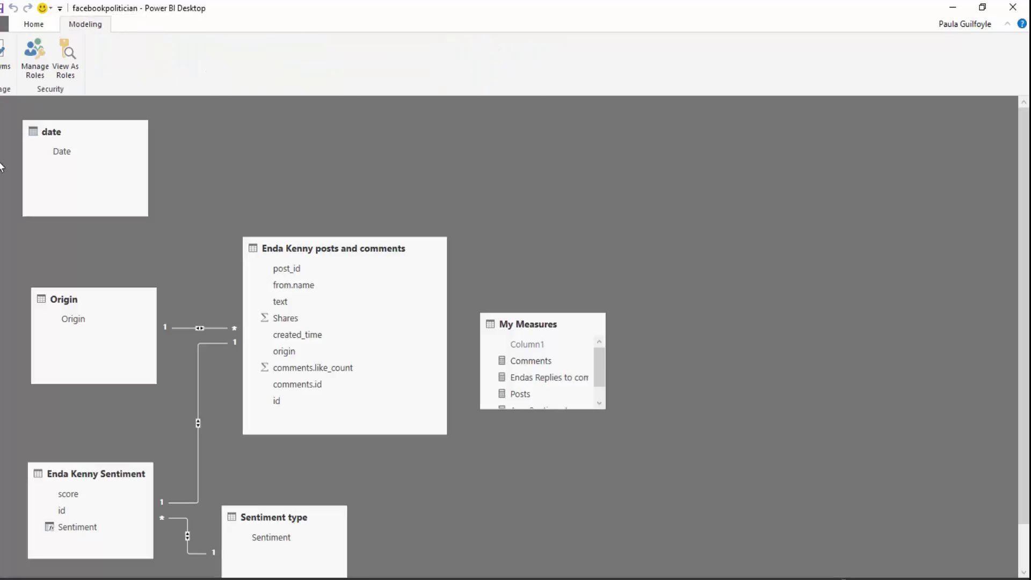
drag(533, 321, 313, 101)
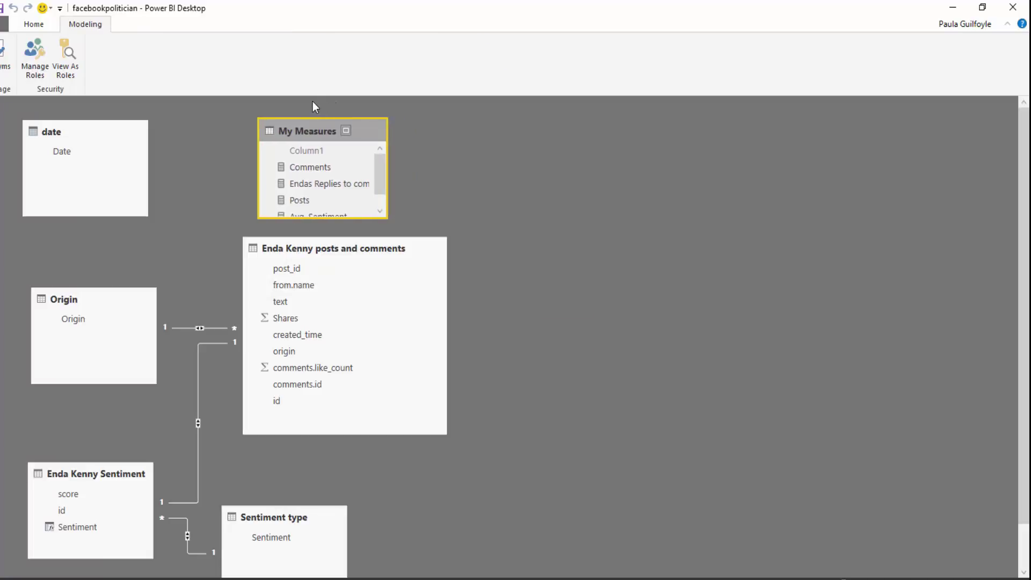
drag(387, 217, 489, 210)
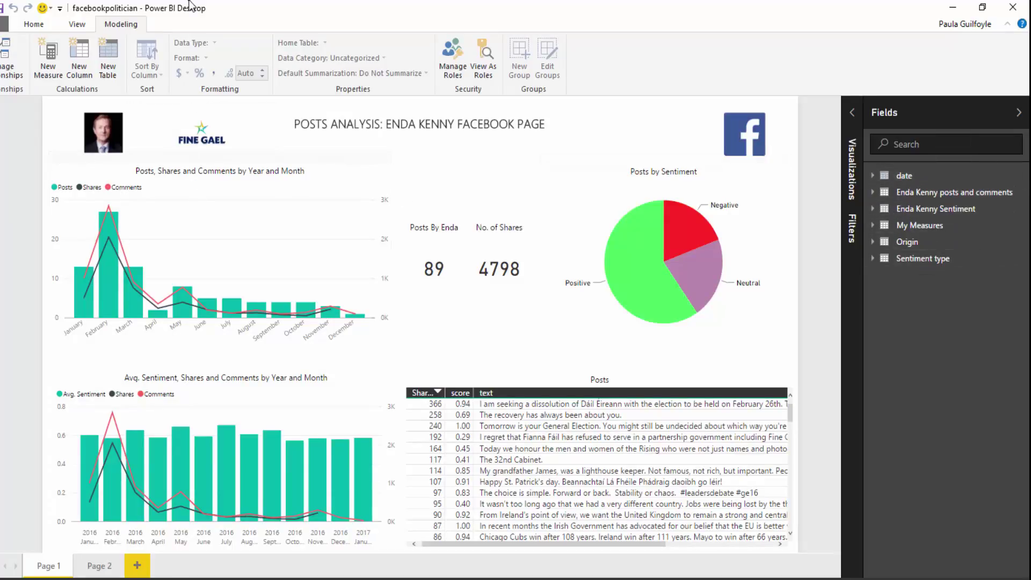
click(109, 301)
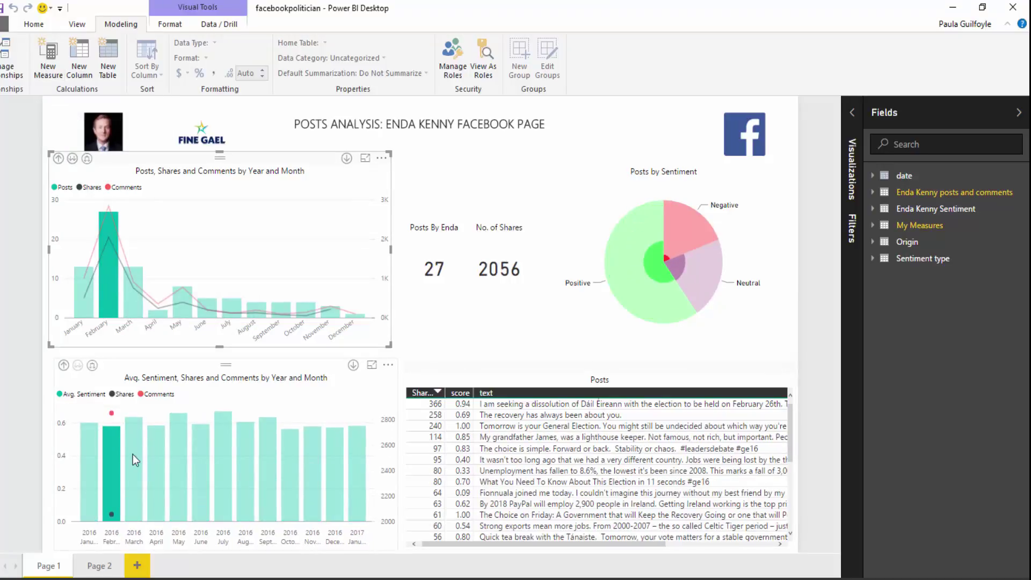
click(204, 469)
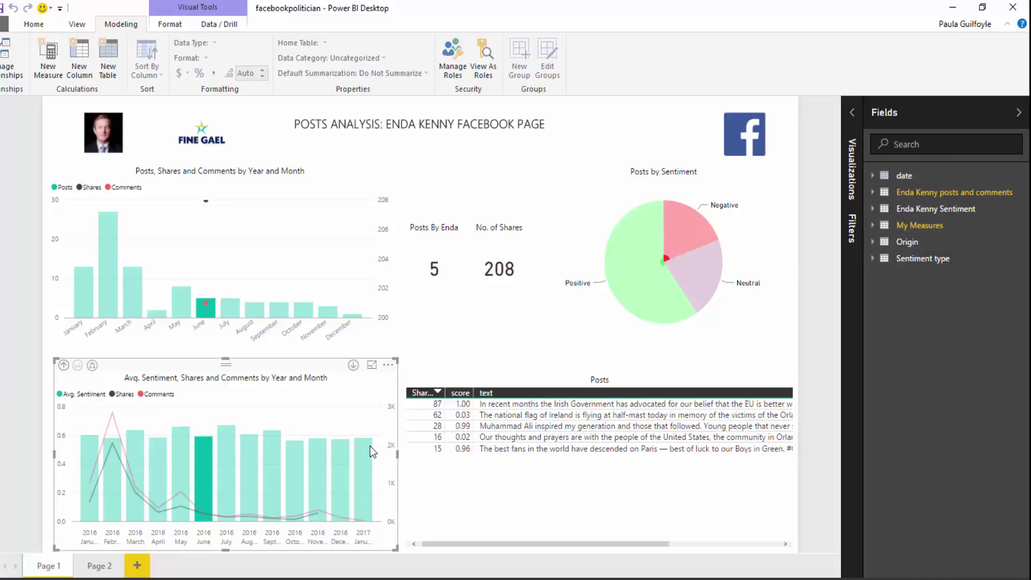
click(308, 311)
click(308, 312)
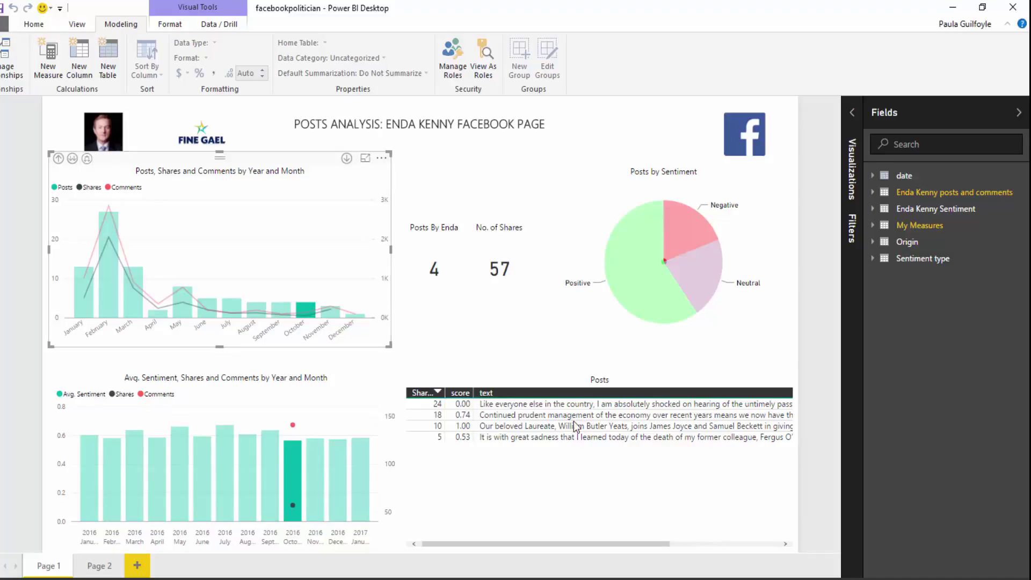
click(643, 298)
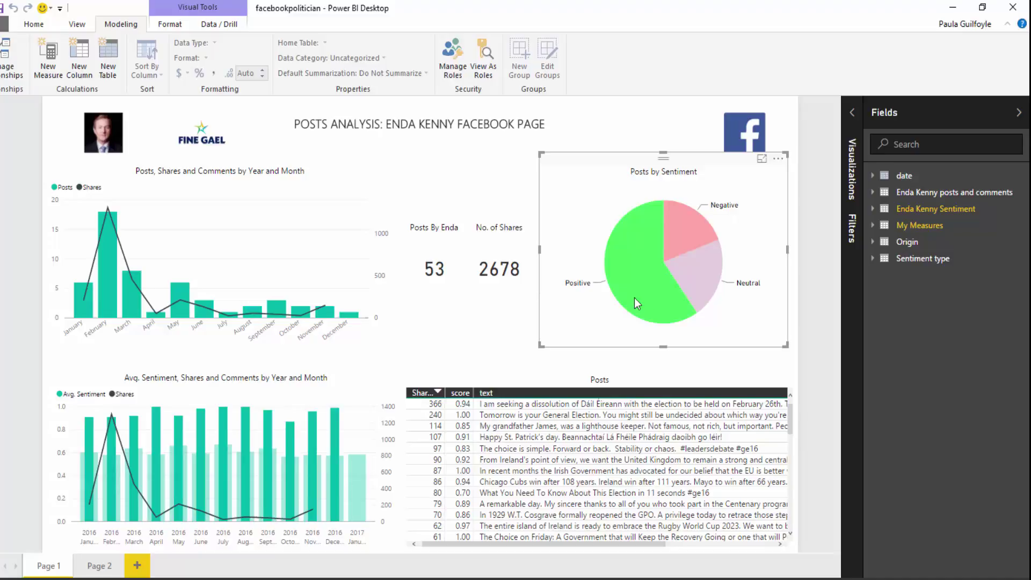
click(433, 192)
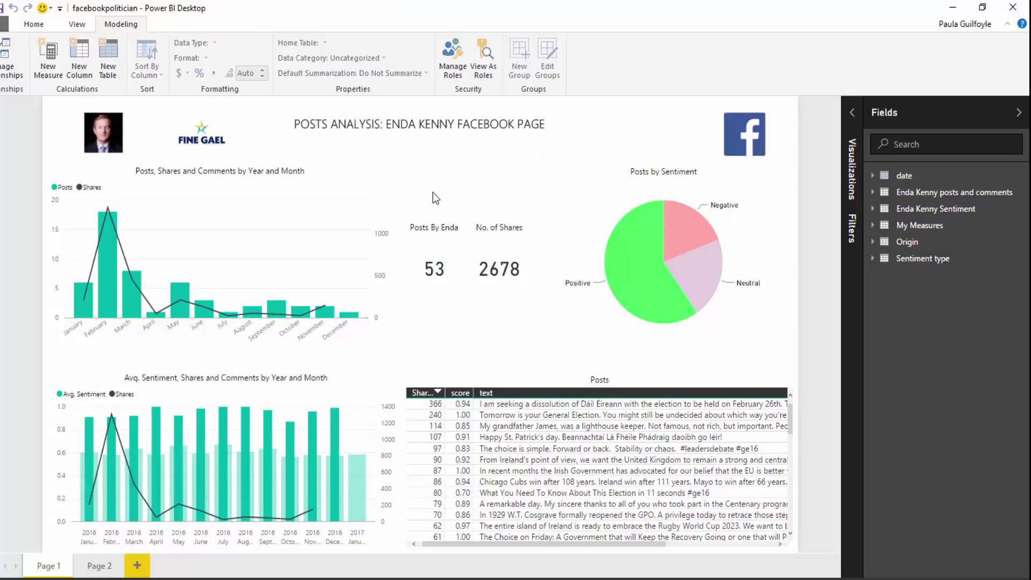
click(282, 268)
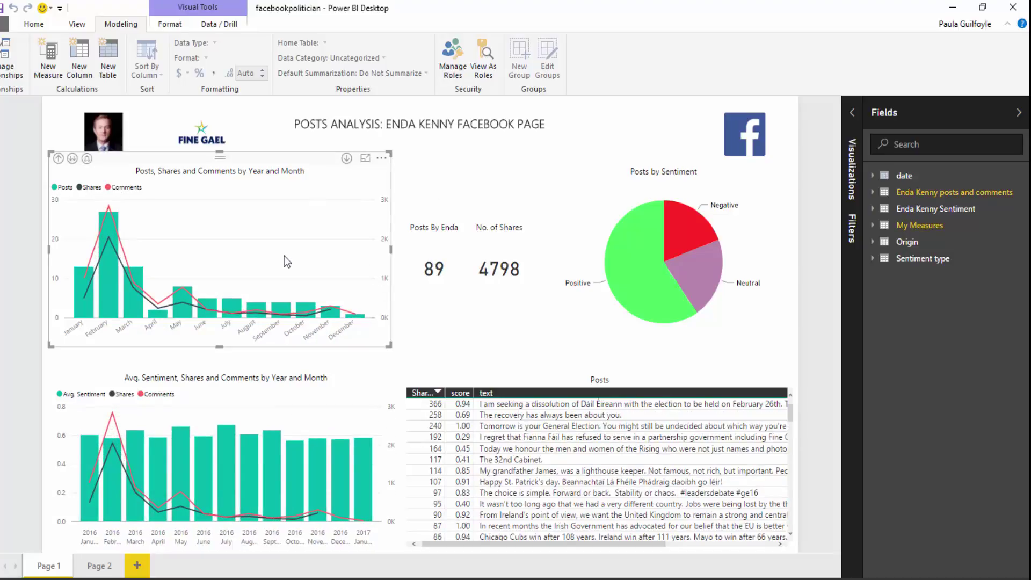